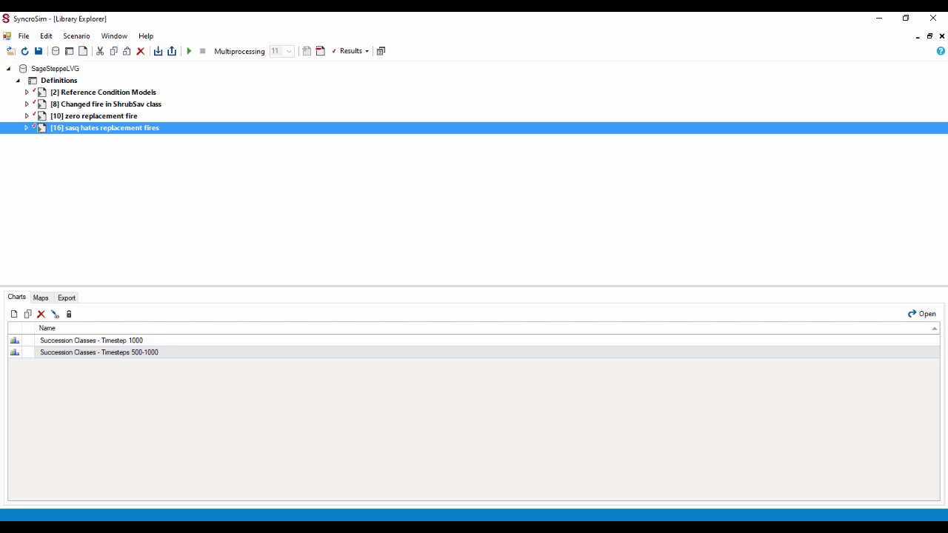
Step: Duplicate the scenario "sasq hates replacement fires" by copying it and pasting it into the Definitions project
right_click(105, 131)
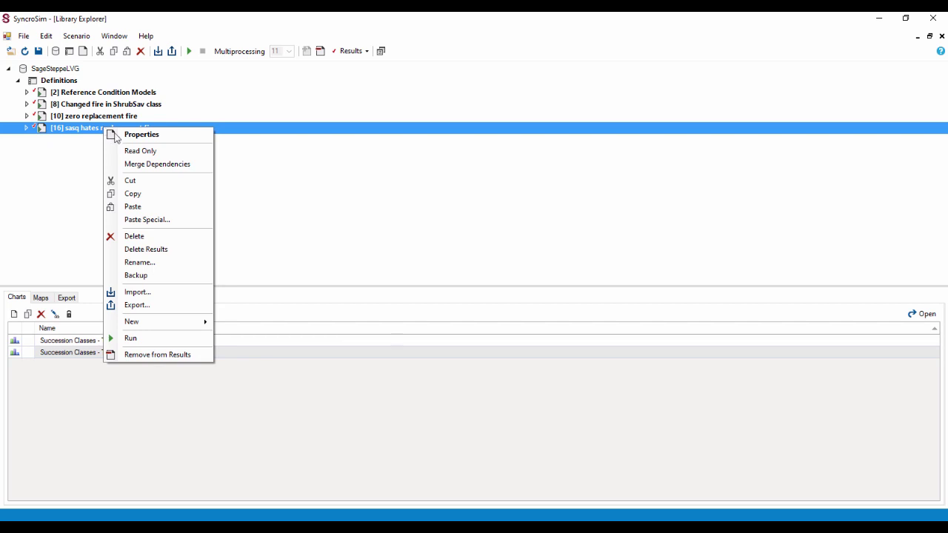
click(144, 194)
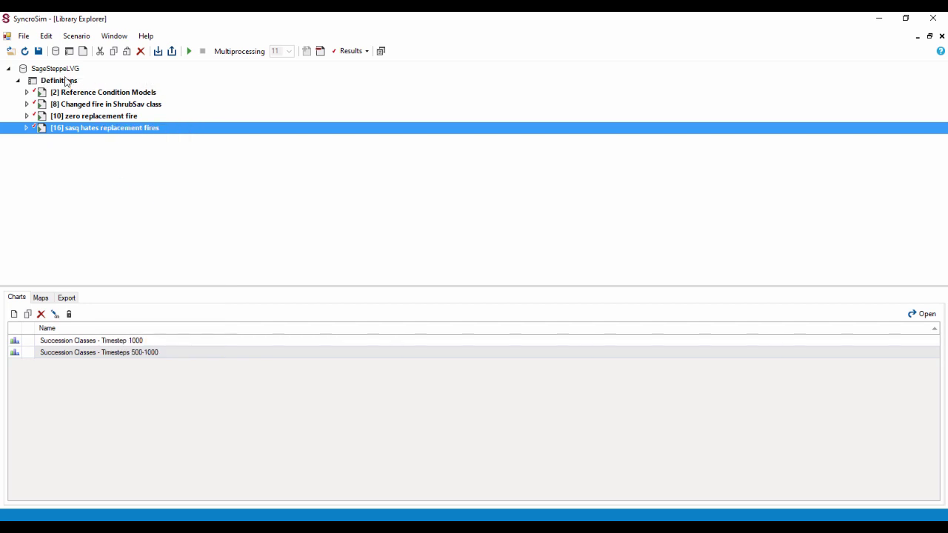
right_click(66, 81)
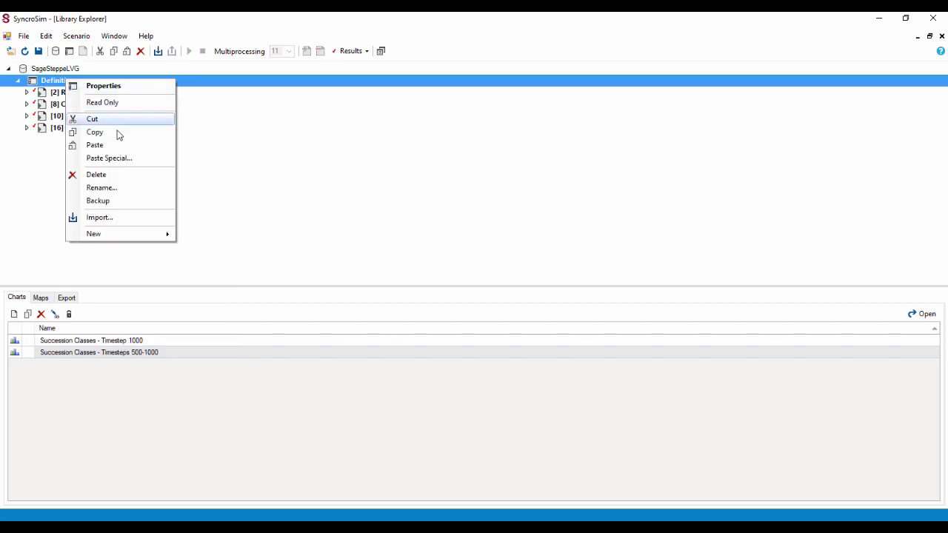
click(117, 146)
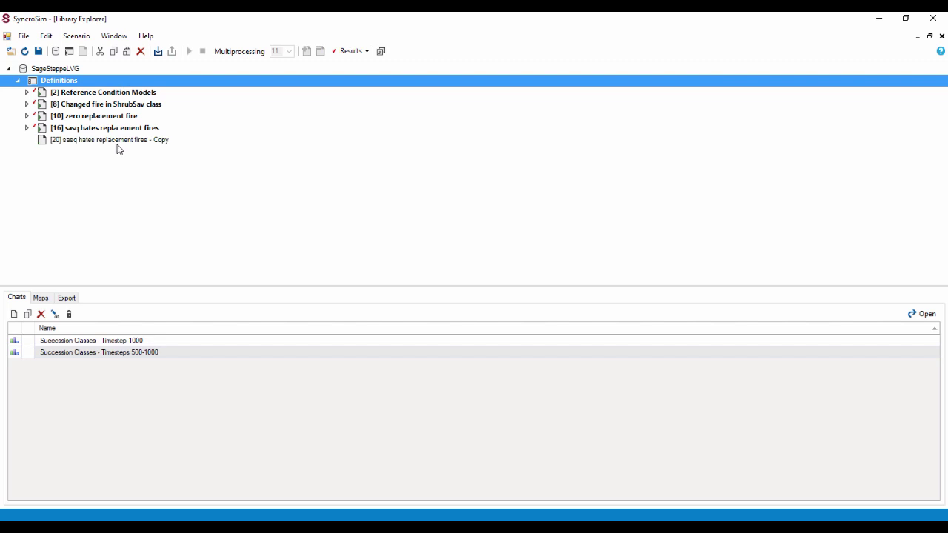
Step: Rename the copied scenario as "sasq hates replacement fires - add new state"
click(166, 141)
right_click(166, 142)
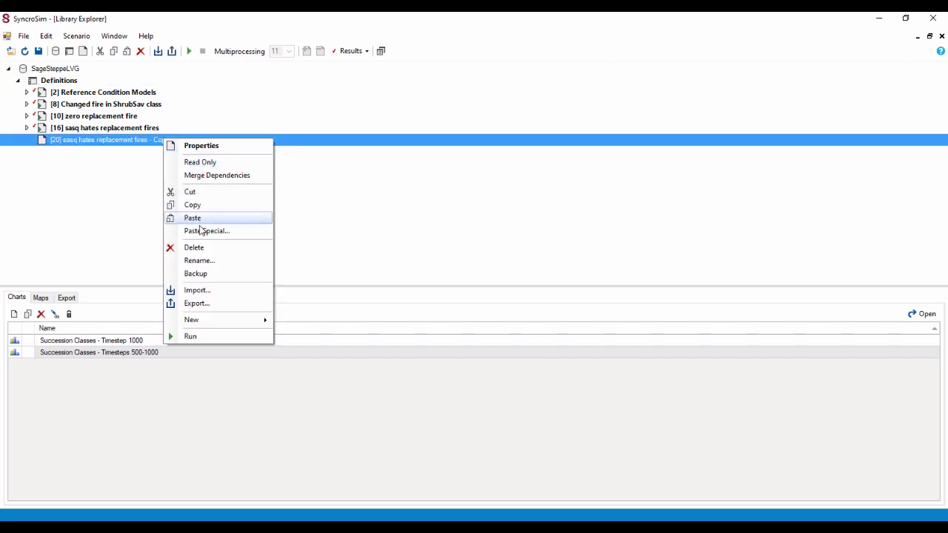
click(207, 261)
click(478, 266)
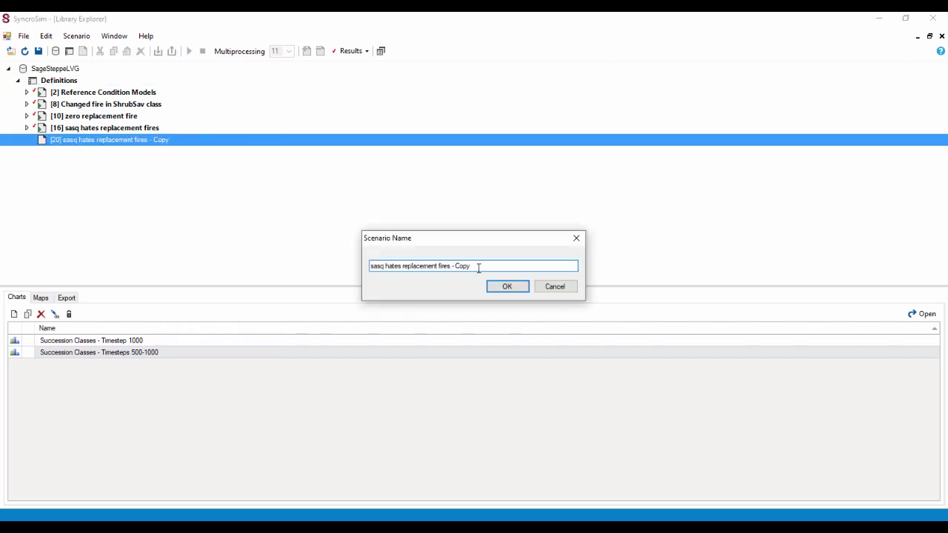
drag(478, 265, 457, 268)
text(add new state)
click(507, 286)
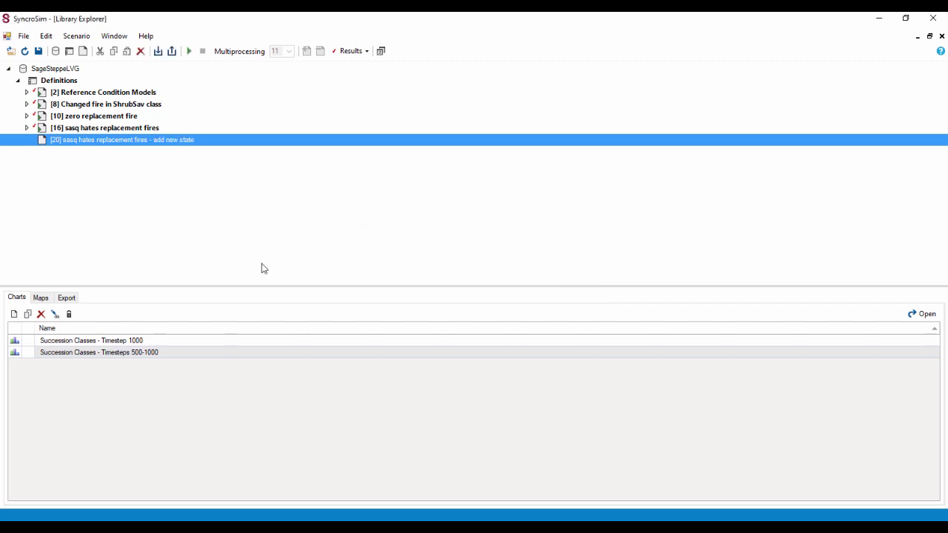
Step: Add "Added in new state, changed initial conditions and associated transitions." to the new scenario's description and check its run control settings
double_click(113, 143)
click(420, 193)
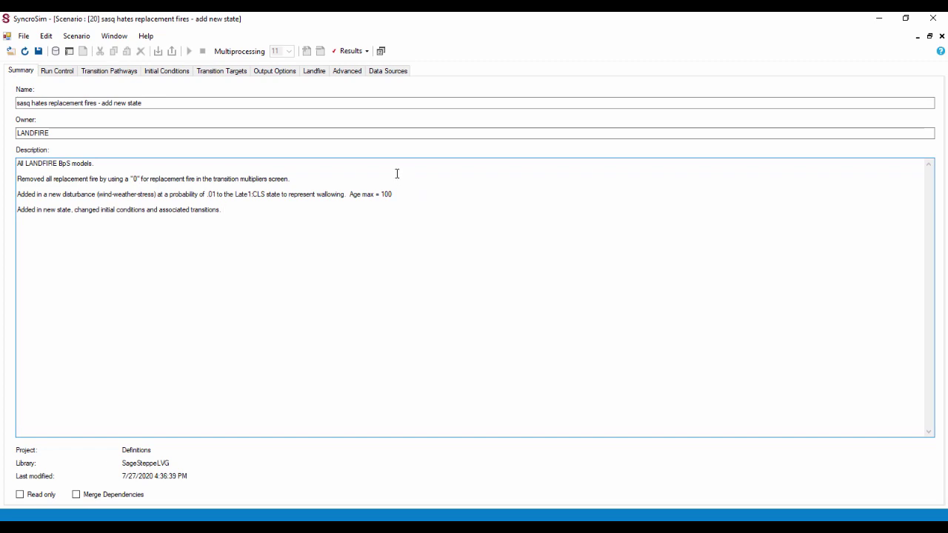
click(53, 72)
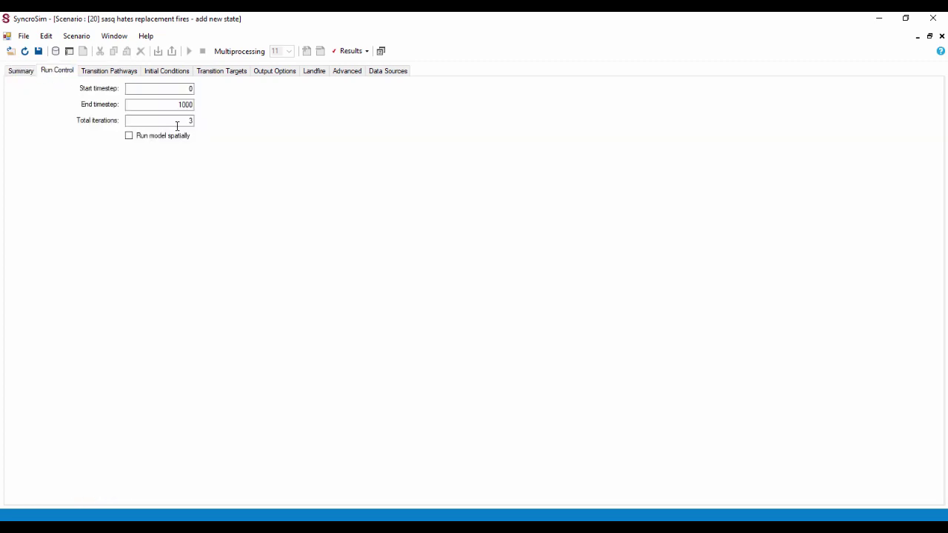
Step: Add a state class with cover type Early2 and structural stage OPN to the scenario's transition pathway diagram
click(128, 71)
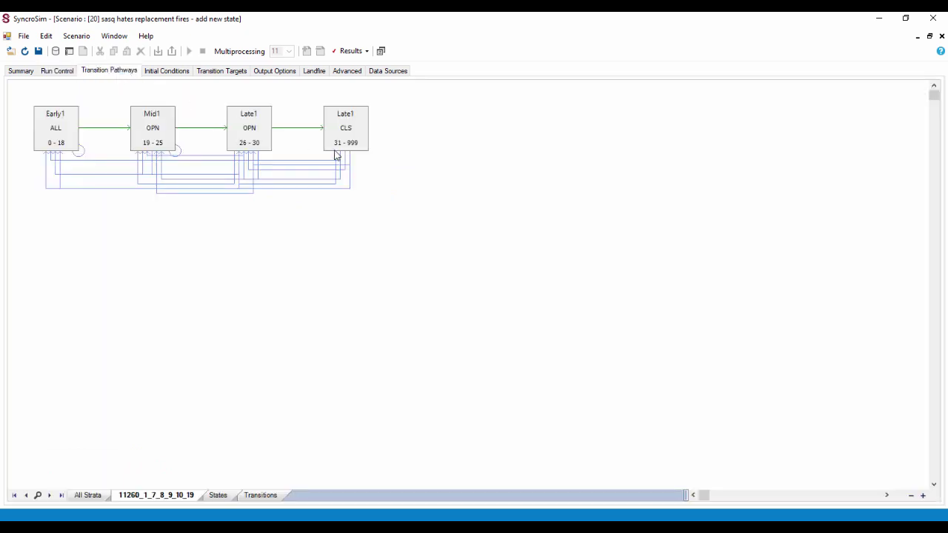
right_click(321, 278)
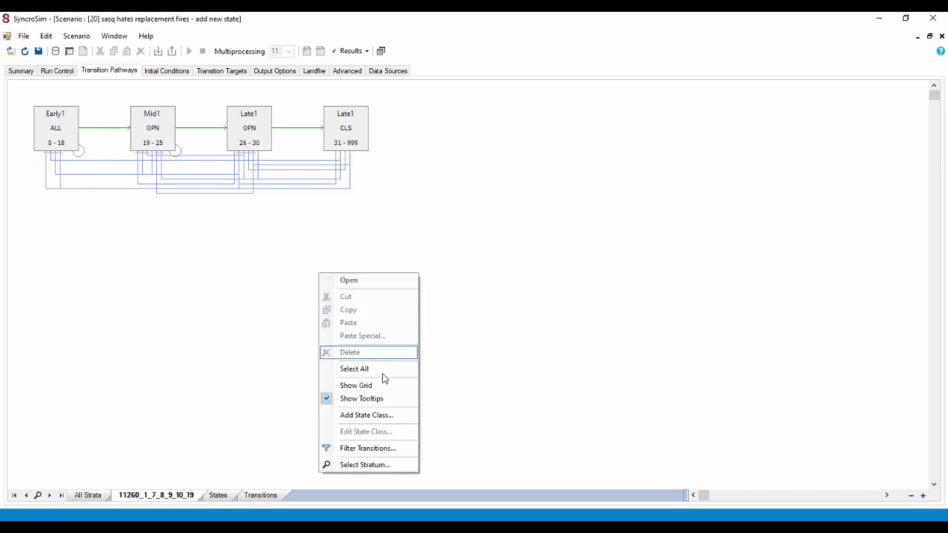
click(389, 416)
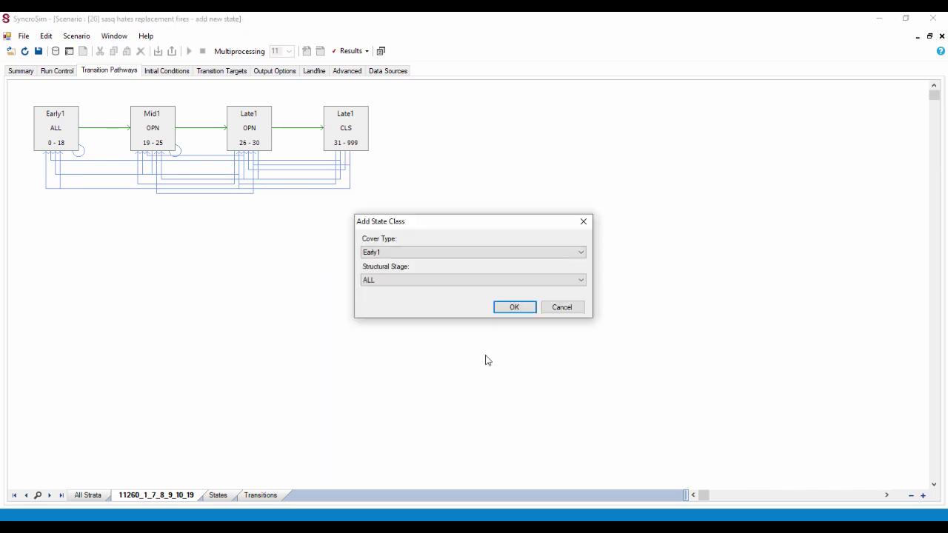
click(582, 253)
click(576, 271)
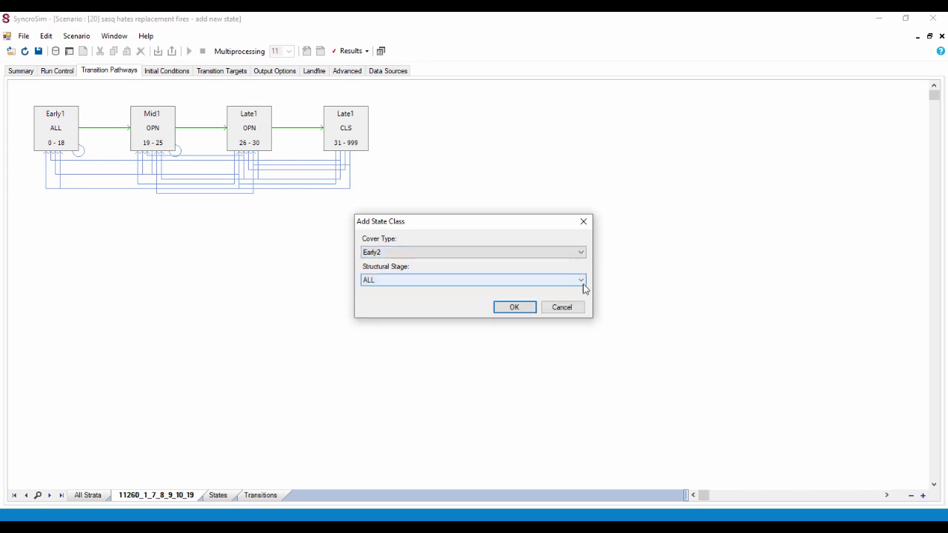
click(582, 281)
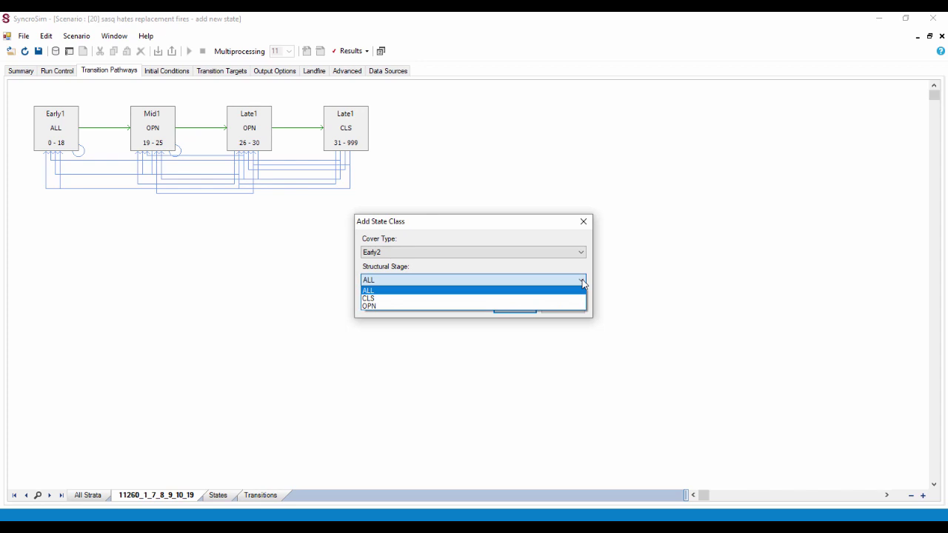
click(579, 308)
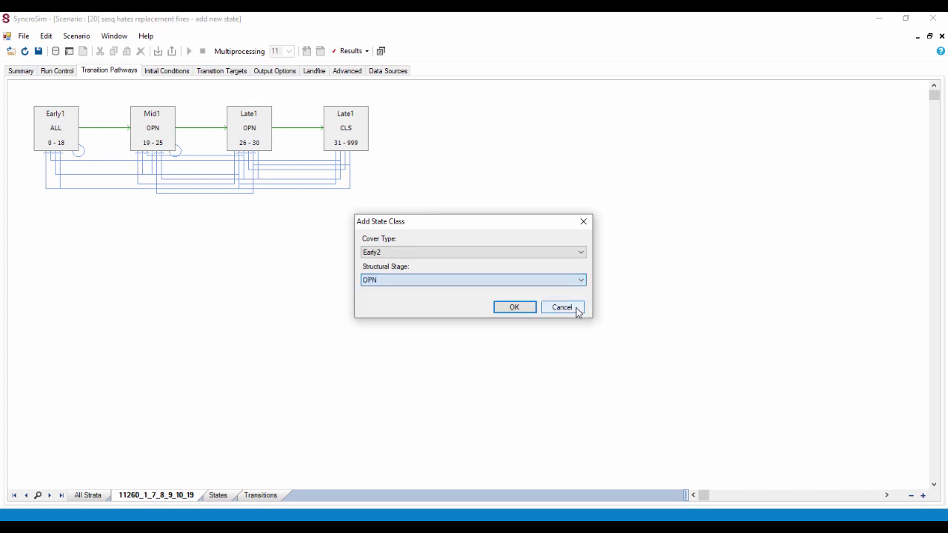
click(516, 309)
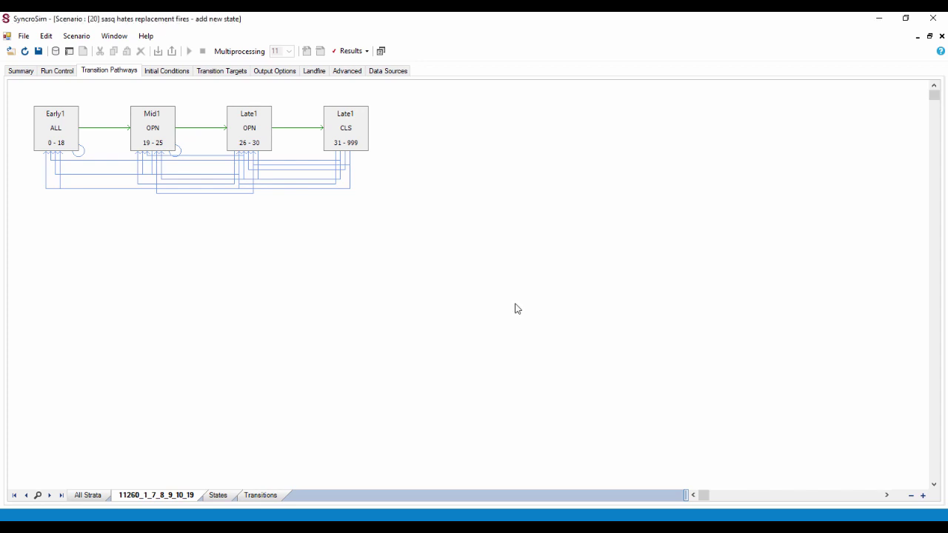
Step: Move the Early2:OPN state box directly below Mid1:OPN in the pathway diagram
click(923, 496)
click(923, 497)
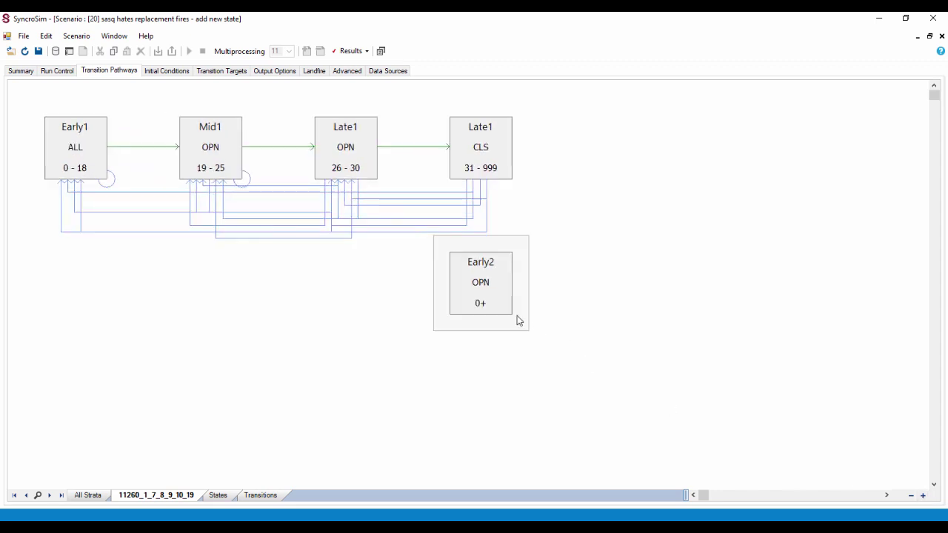
drag(485, 304, 230, 318)
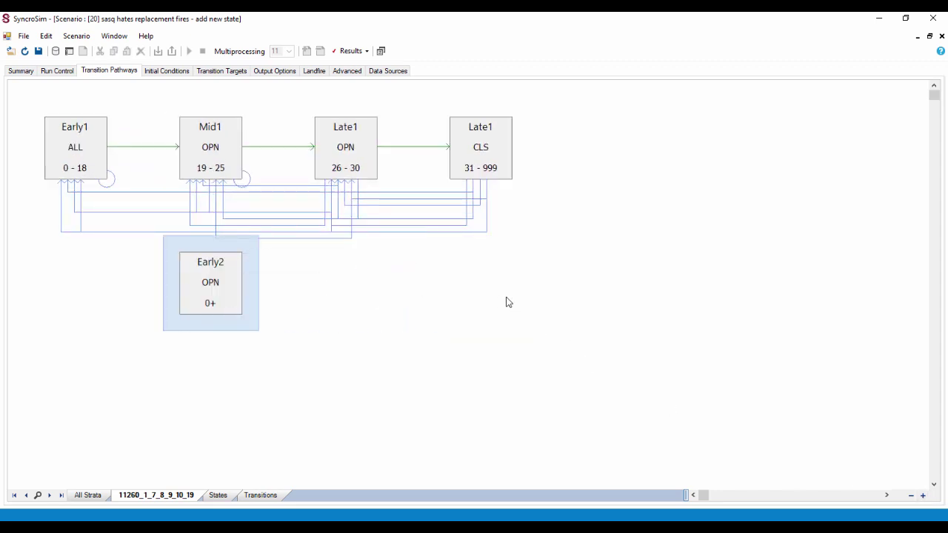
Step: Show the To Class column in the Early2:OPN state table and set the state's destination to Mid1:OPN
double_click(232, 288)
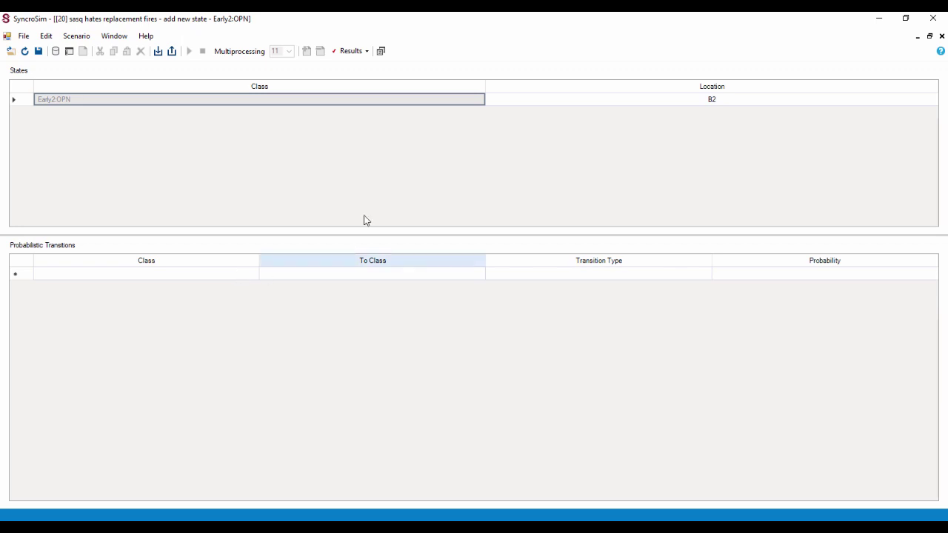
right_click(594, 88)
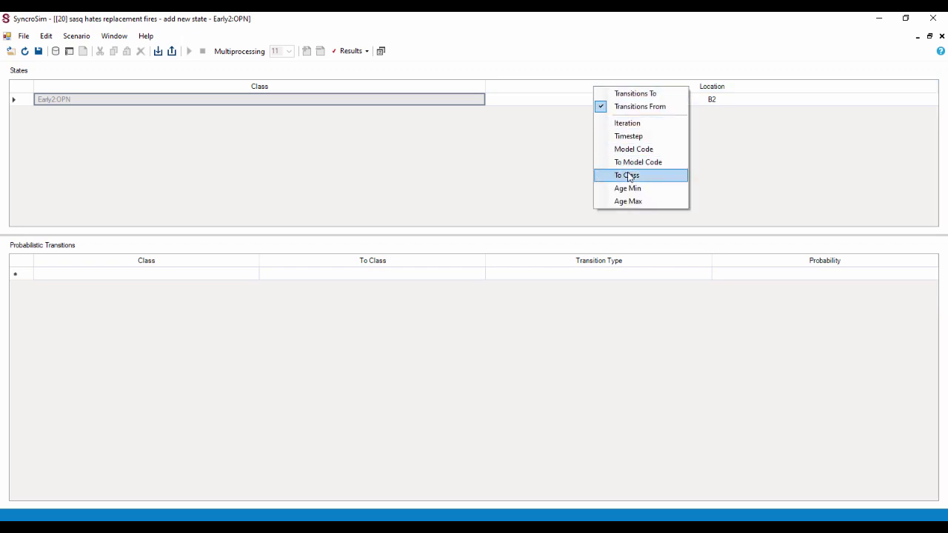
click(628, 176)
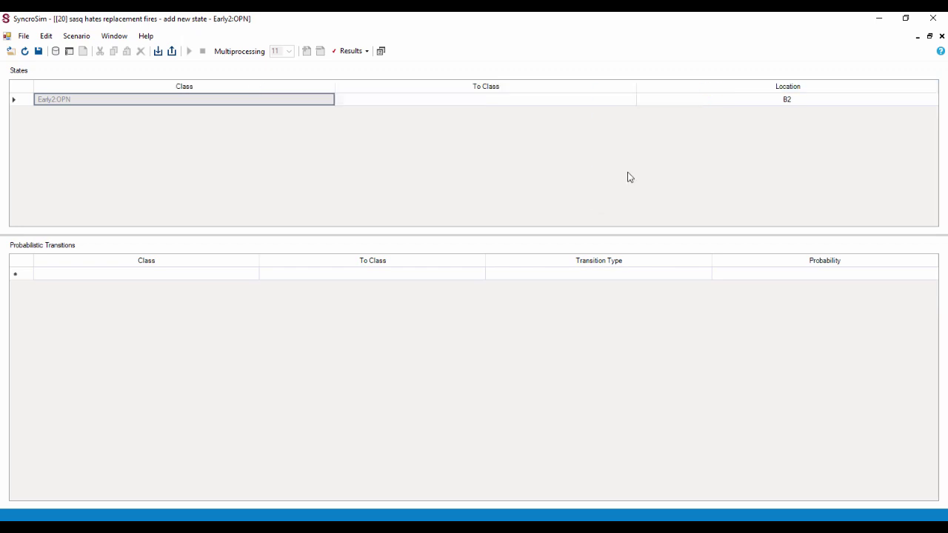
click(413, 104)
click(412, 104)
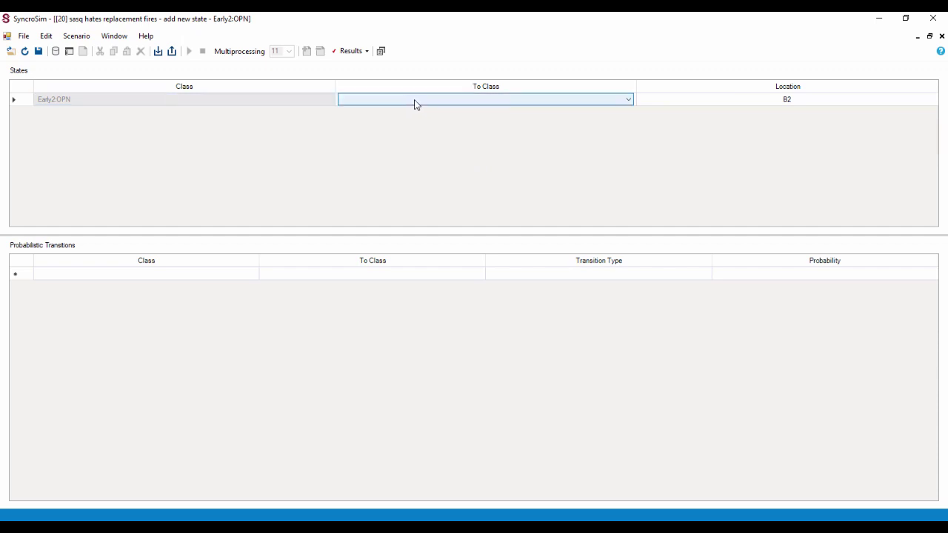
click(625, 101)
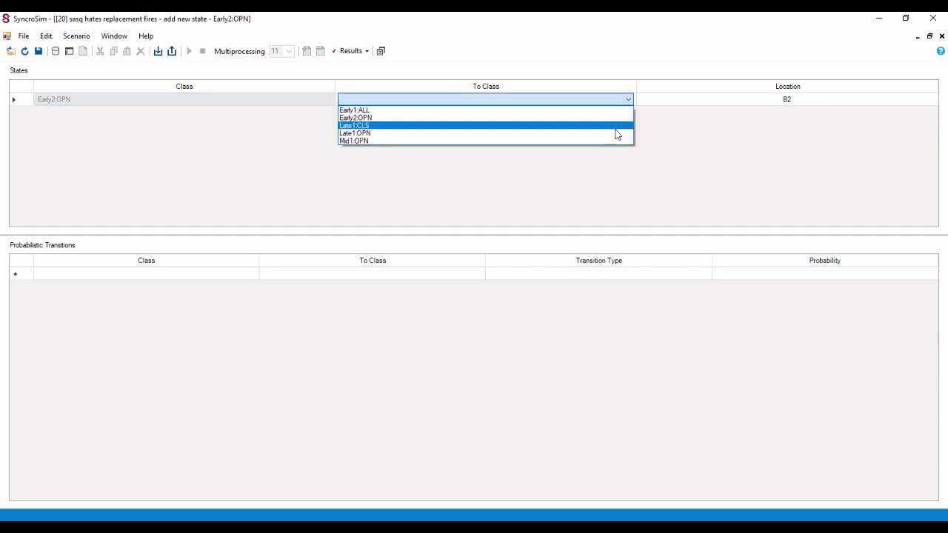
click(613, 141)
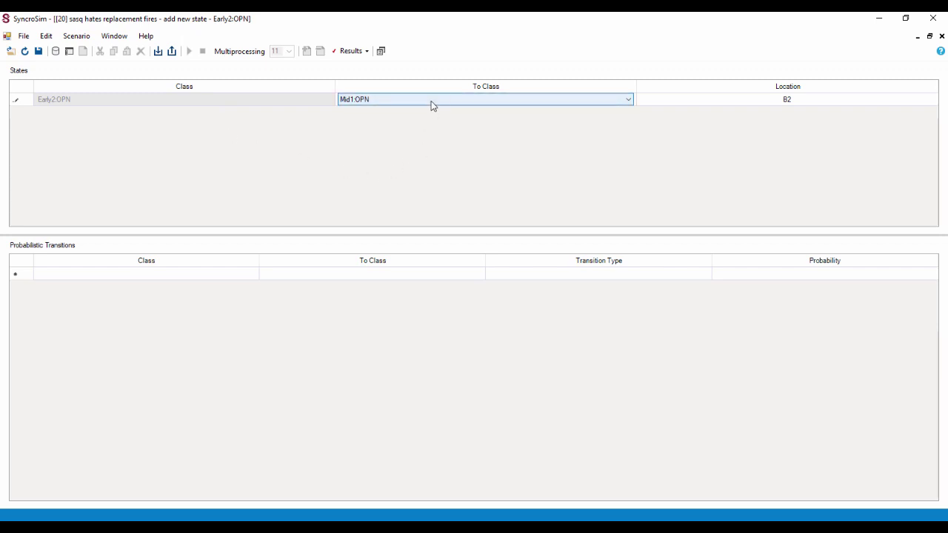
Step: Show the age columns for Early2:OPN, set Age Min to 0 and Age Max to 18, and return to the pathway diagram
right_click(665, 89)
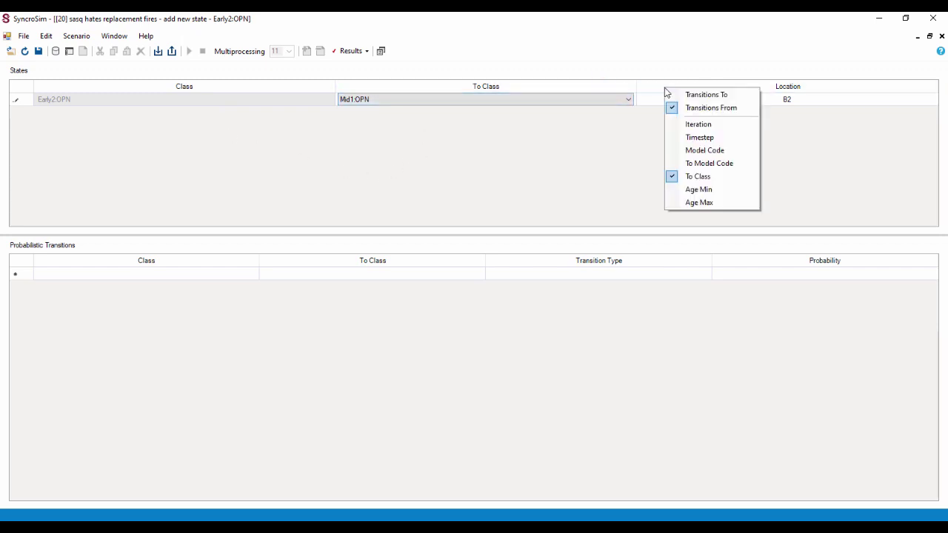
click(718, 192)
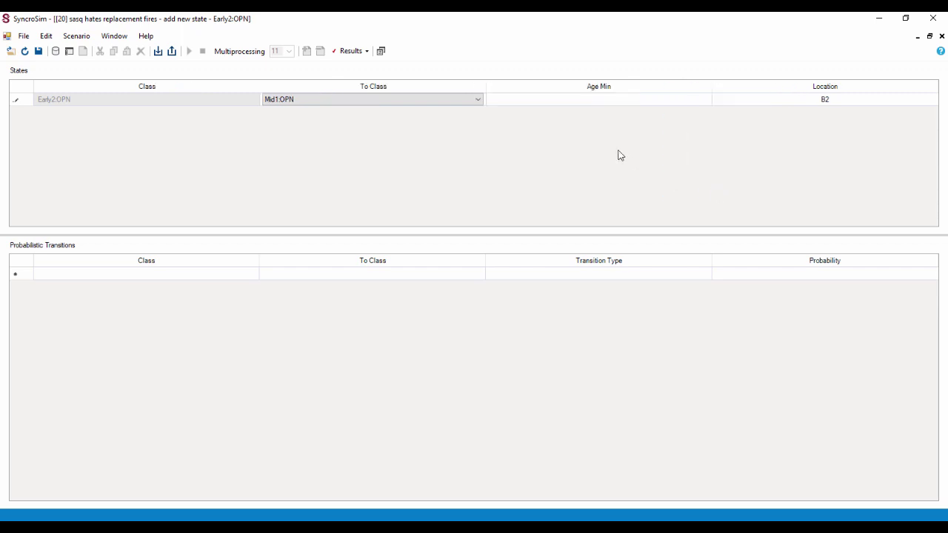
click(576, 101)
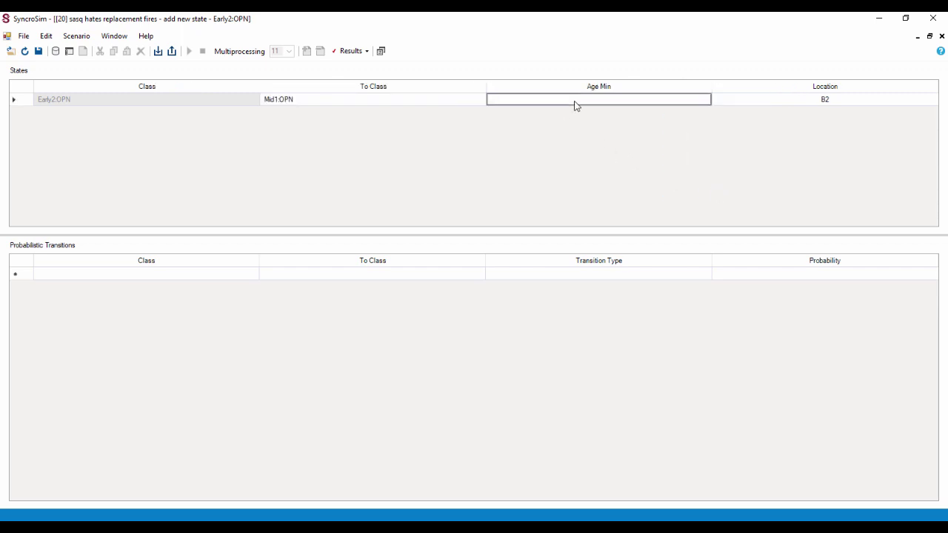
text(0)
right_click(477, 86)
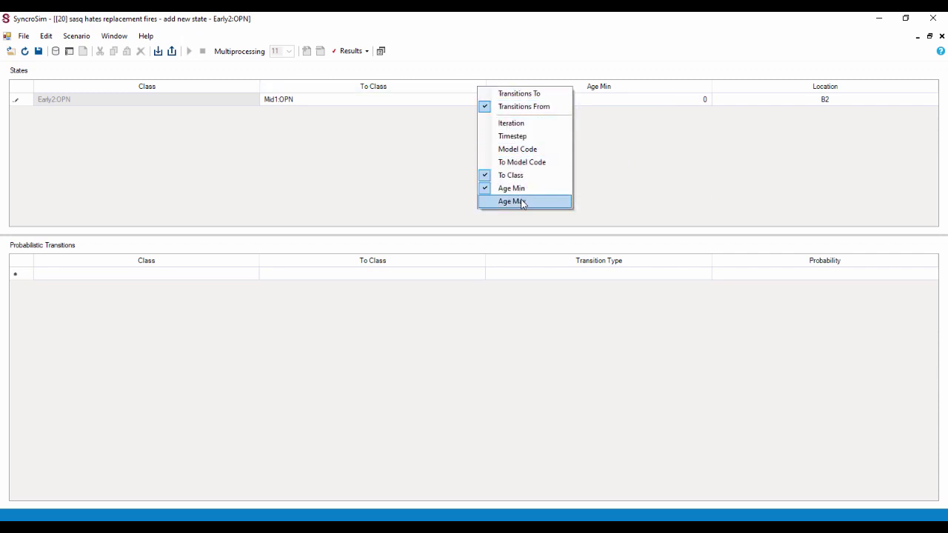
click(521, 202)
click(620, 101)
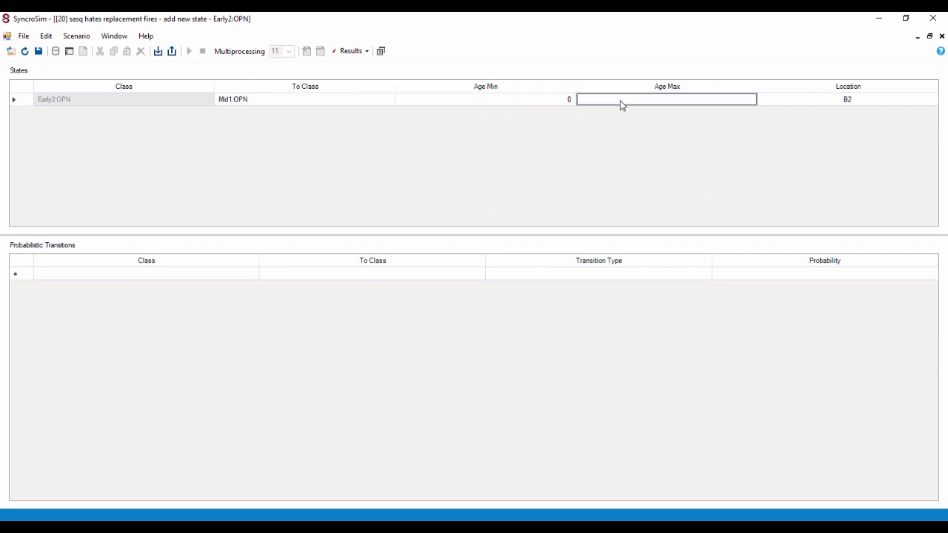
text(18)
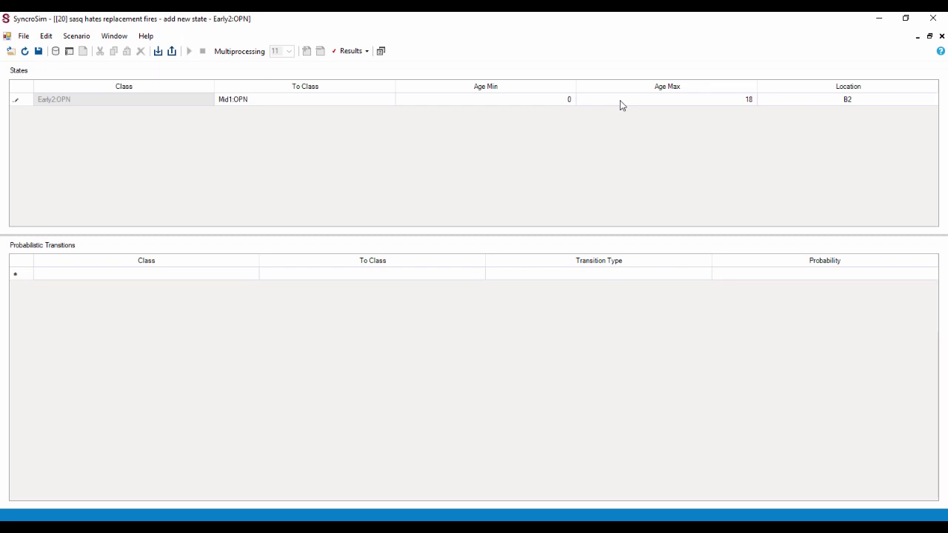
click(942, 36)
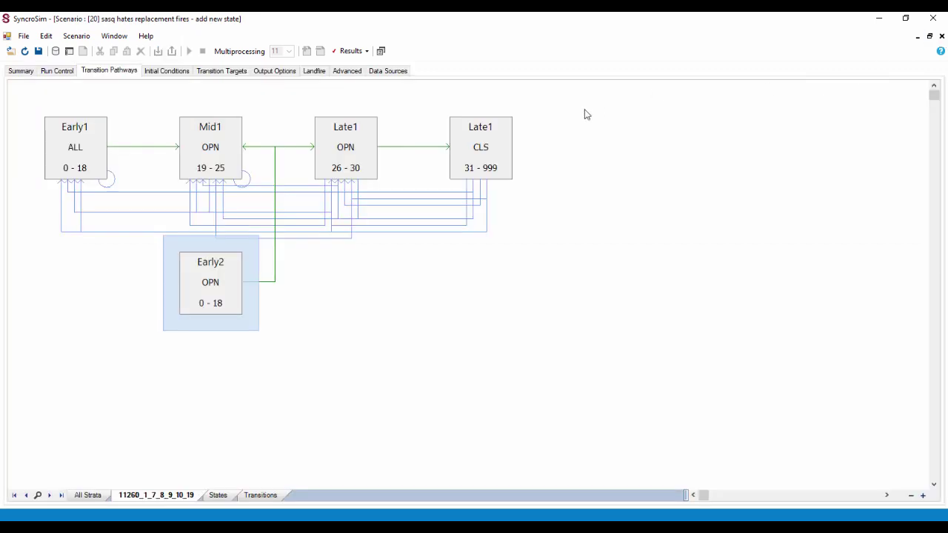
Step: Redirect Late1:CLS's Wind or Weather or Stress transition with Age Max 100 to Early2:OPN, and return to the pathway diagram
click(505, 148)
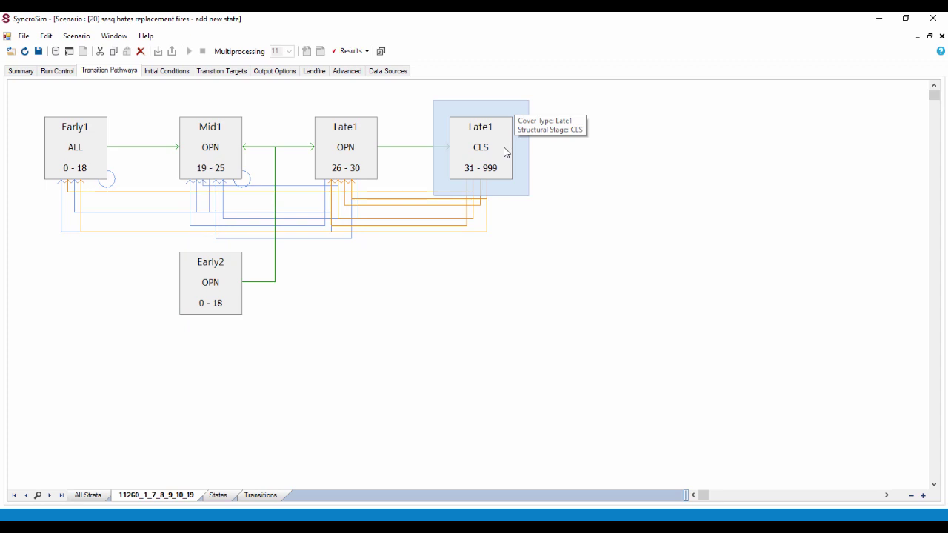
double_click(504, 151)
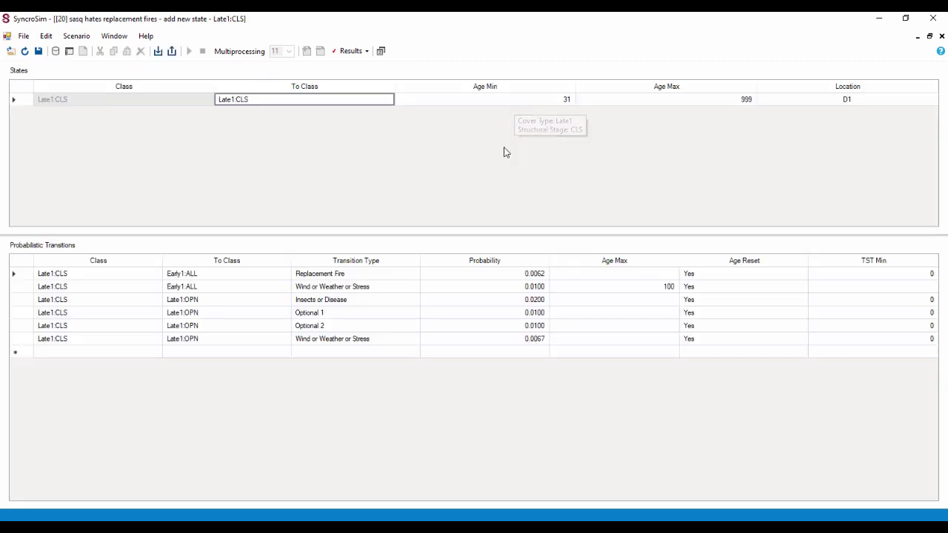
click(546, 291)
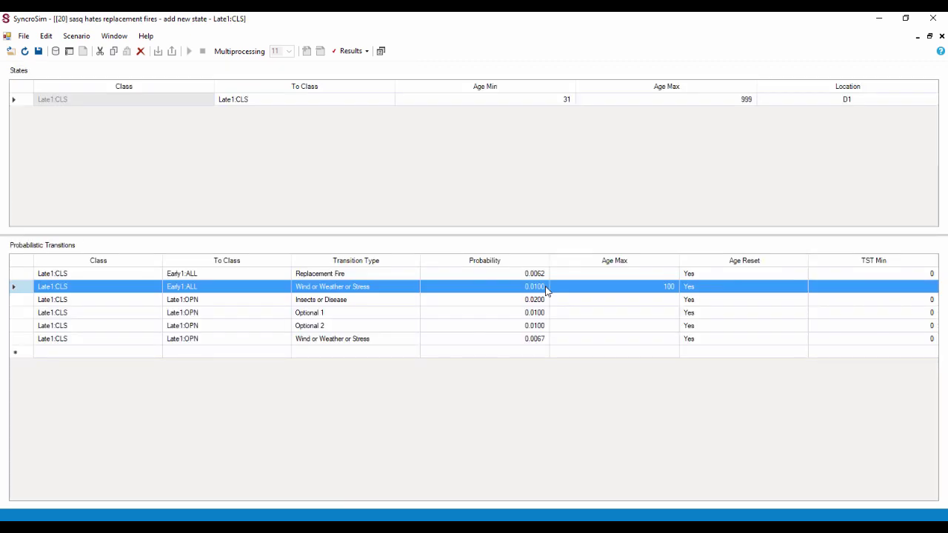
click(246, 289)
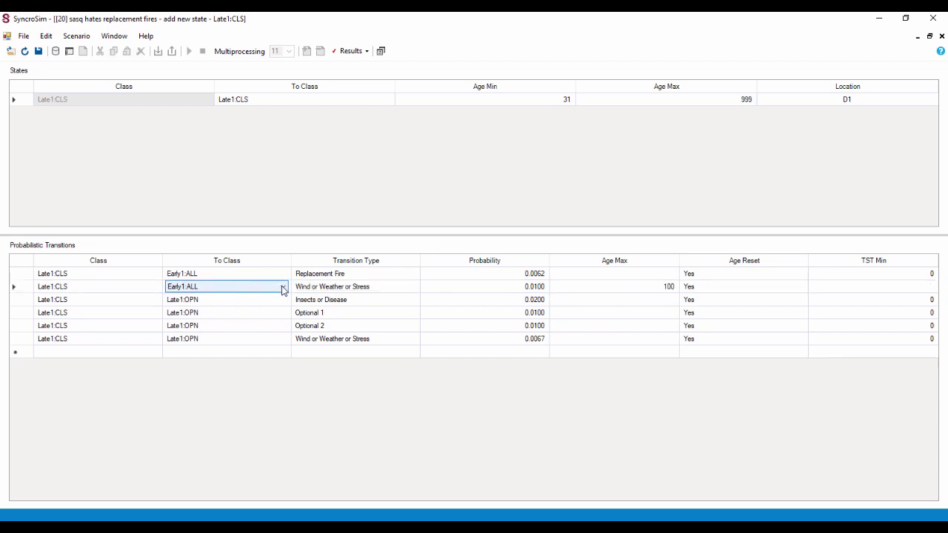
click(283, 289)
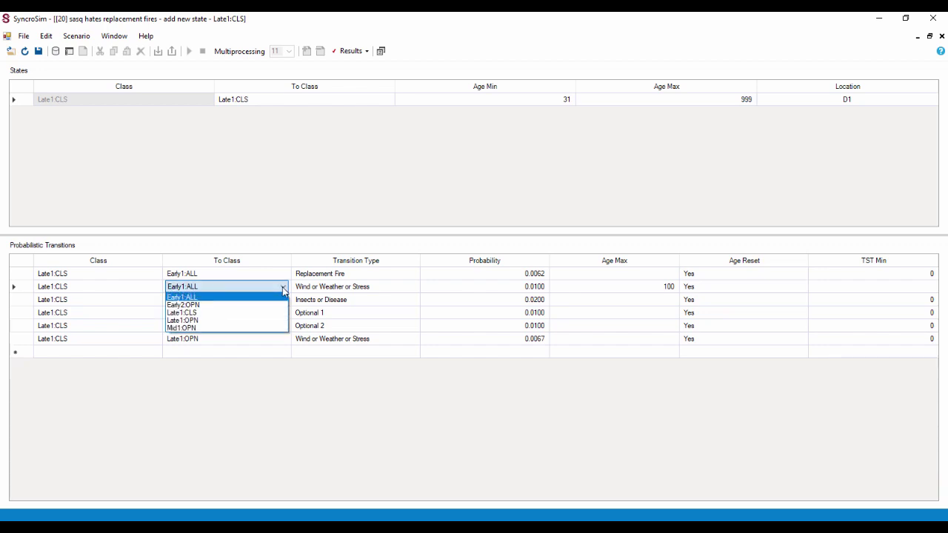
click(249, 306)
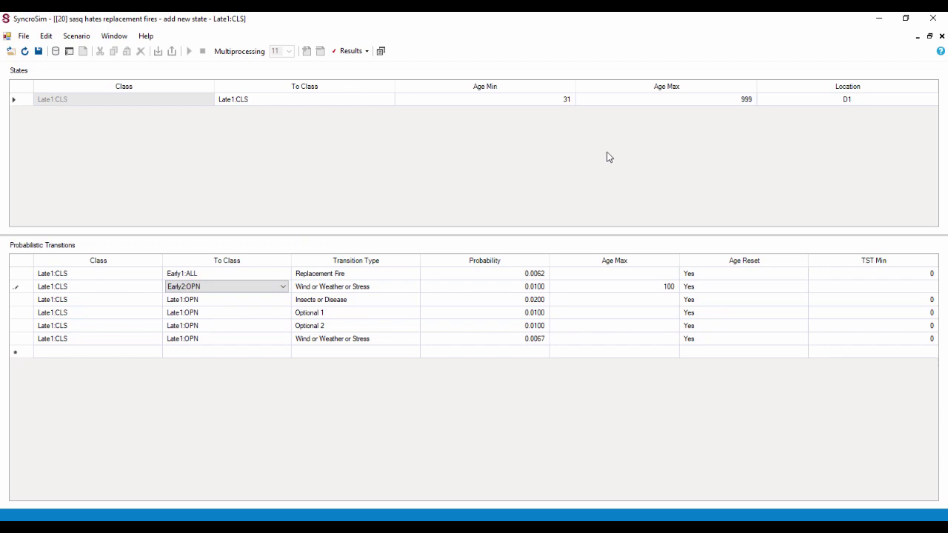
click(942, 37)
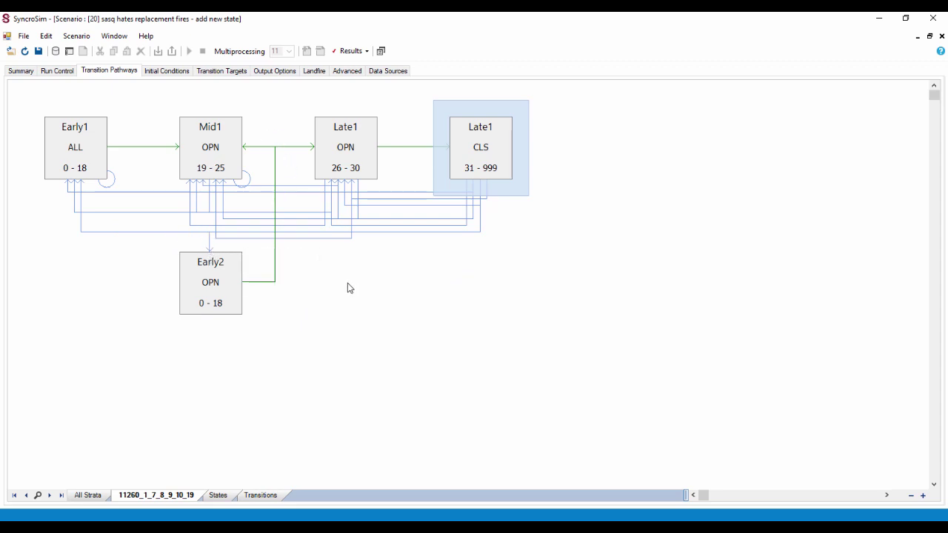
Step: Add a non-spatial initial conditions row for model code 11260_1_7_8_9_10_19 with state class Early2:OPN and relative amount 0.2
click(175, 74)
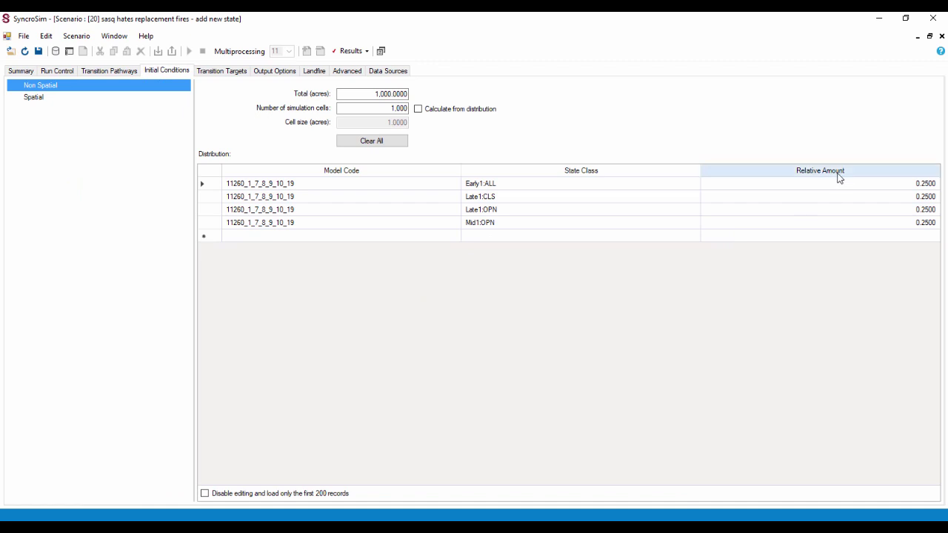
click(415, 236)
click(442, 238)
click(420, 247)
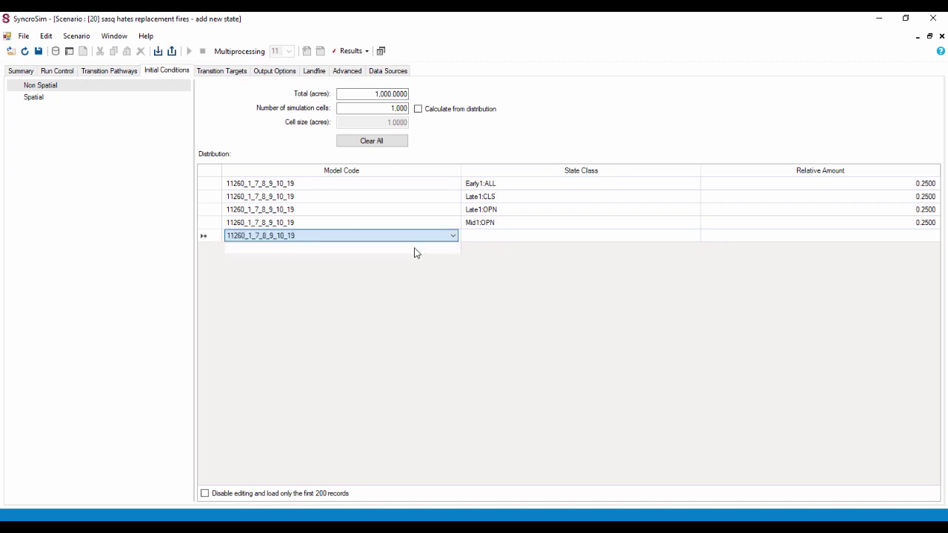
click(695, 239)
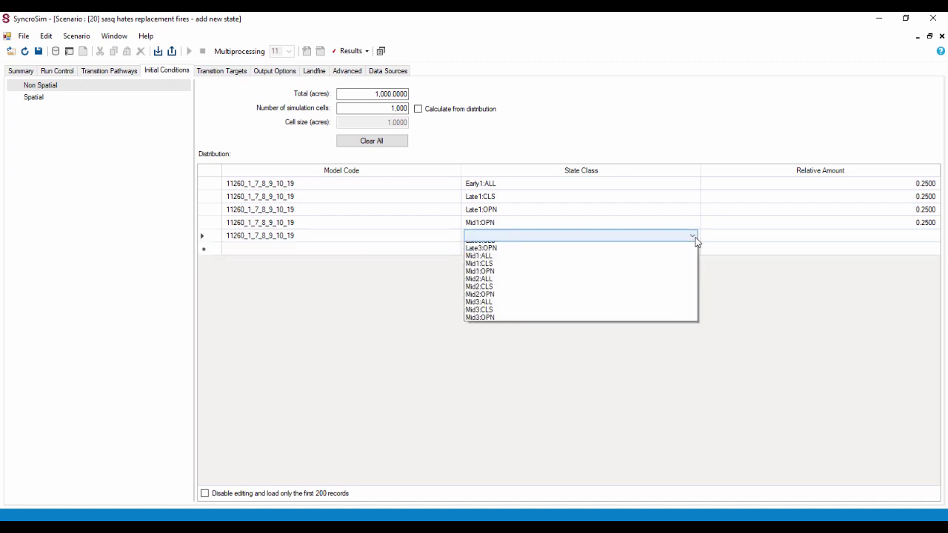
click(665, 285)
click(862, 236)
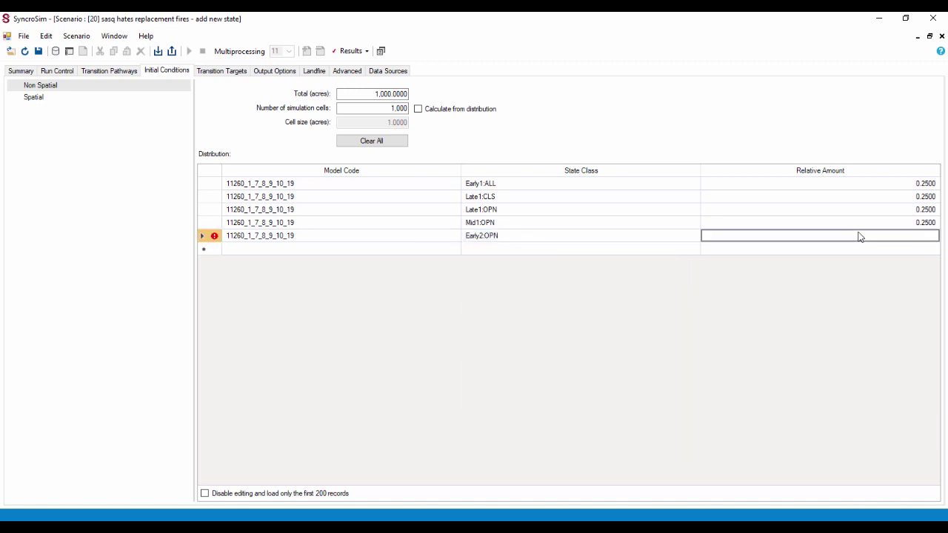
click(862, 236)
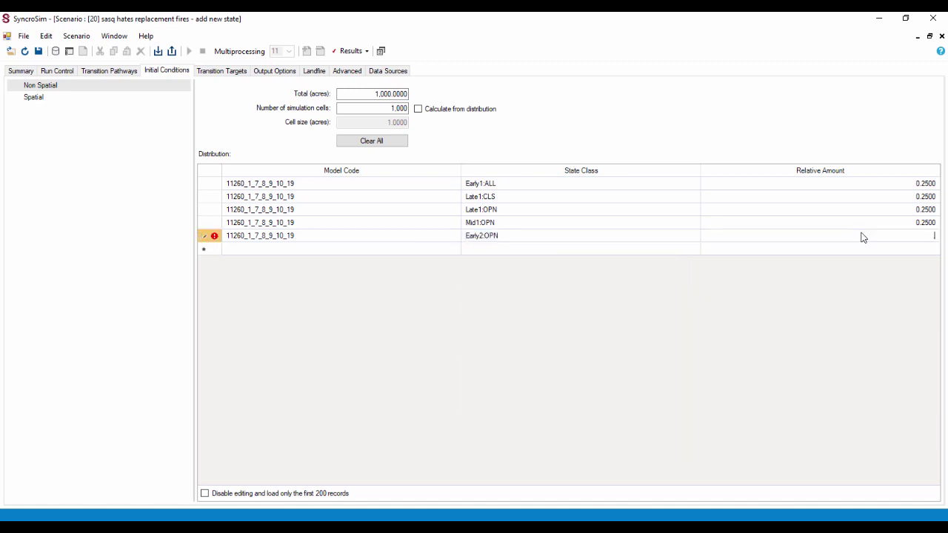
key(Return)
Step: Set the initial relative amounts of Early1:ALL, Late1:CLS, Late1:OPN and Mid1:OPN to 0.2 each
click(924, 185)
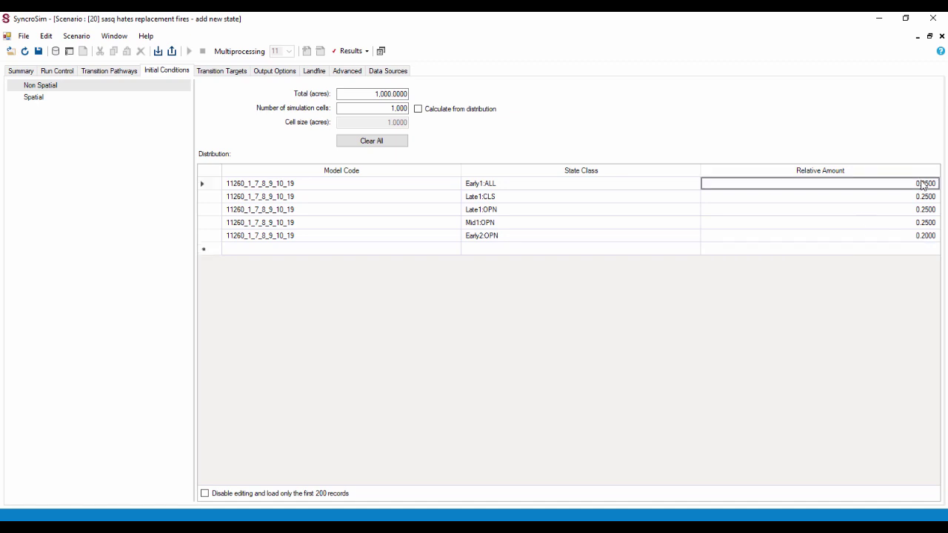
key(BackSpace)
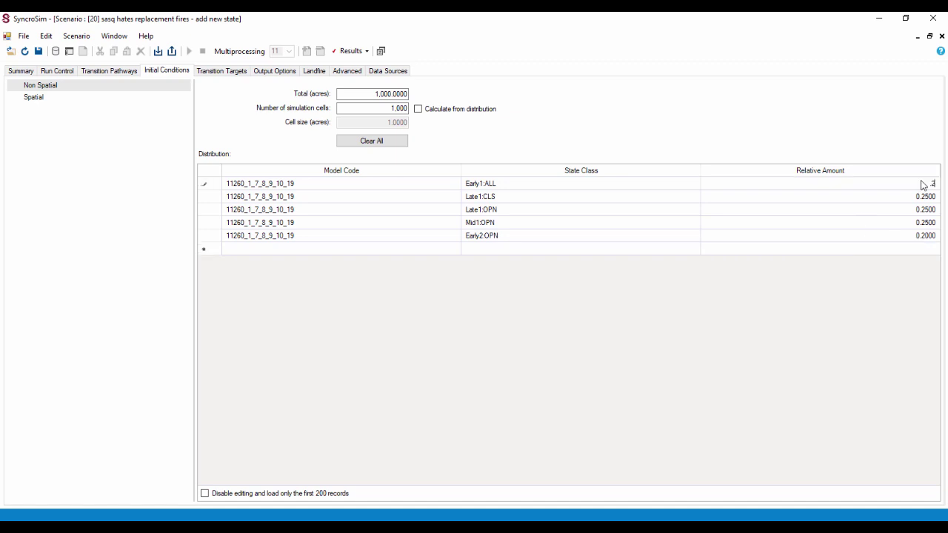
text(.2)
key(Return)
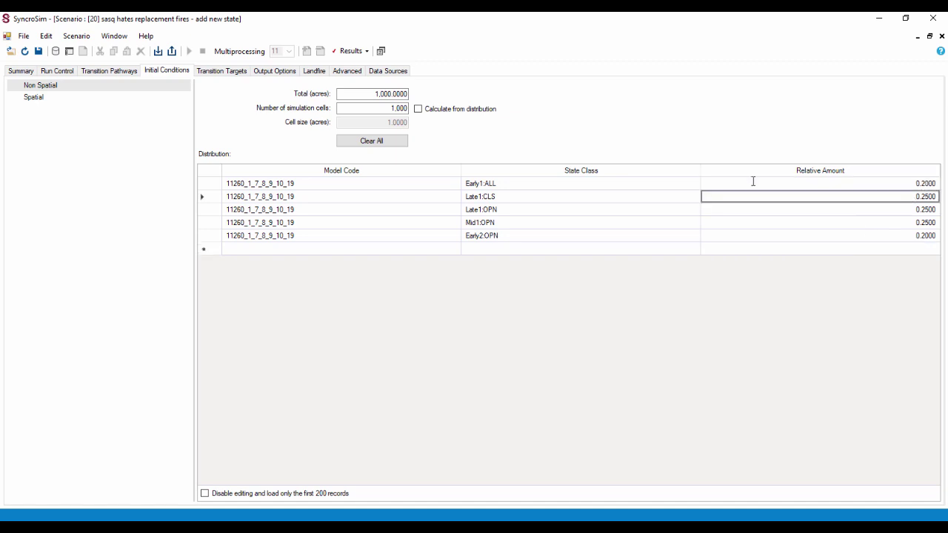
text(.2)
key(Return)
key(BackSpace)
text(.2)
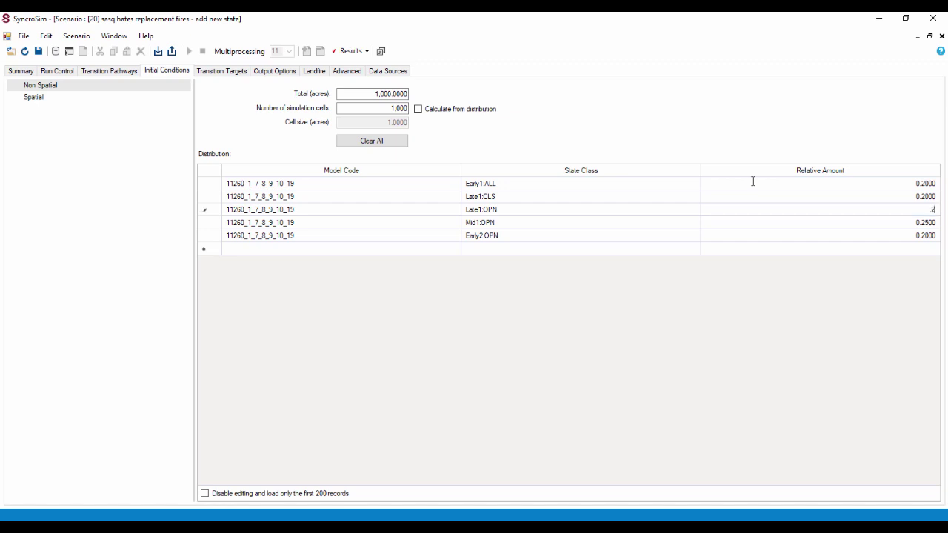
key(Return)
text(.2)
key(Return)
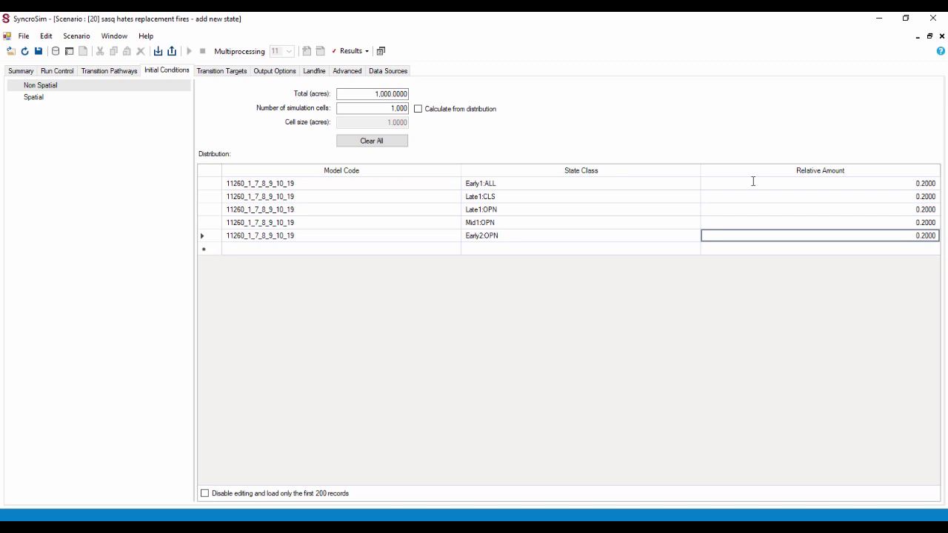
Step: Check the scenario's transition multipliers, and run the scenario from the library explorer, agreeing to save the library first
click(345, 71)
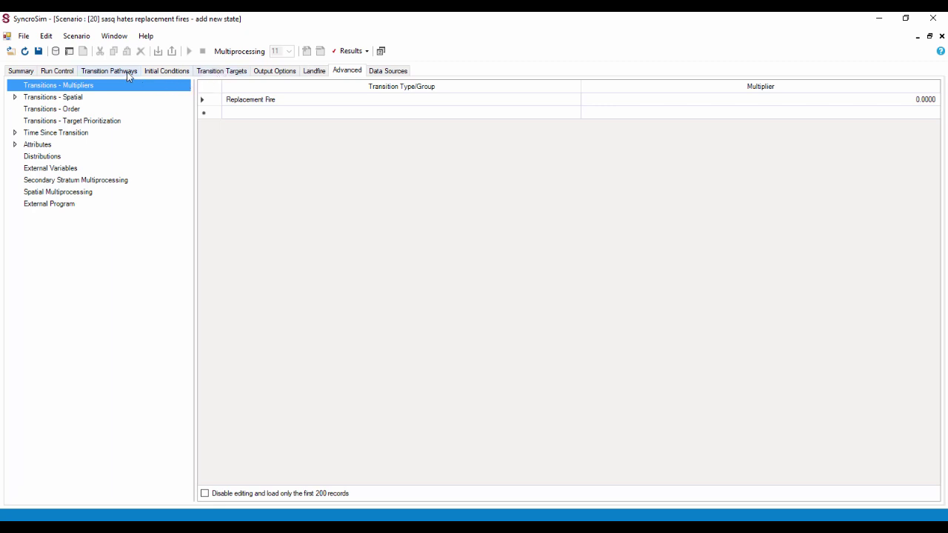
click(942, 37)
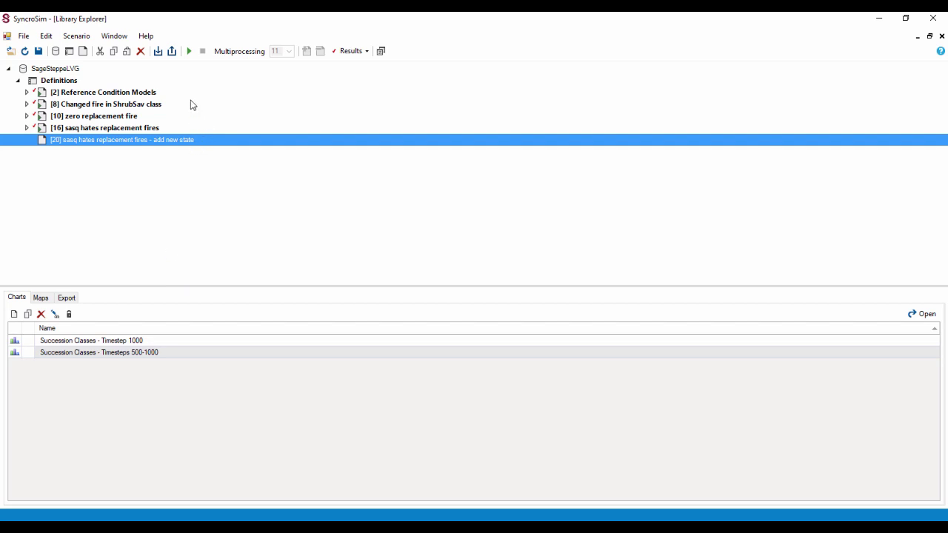
click(190, 51)
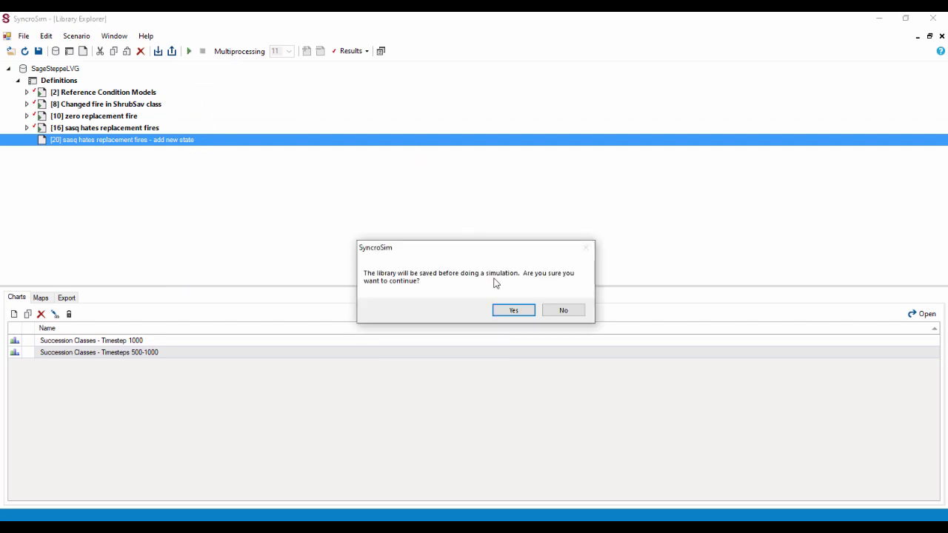
click(515, 310)
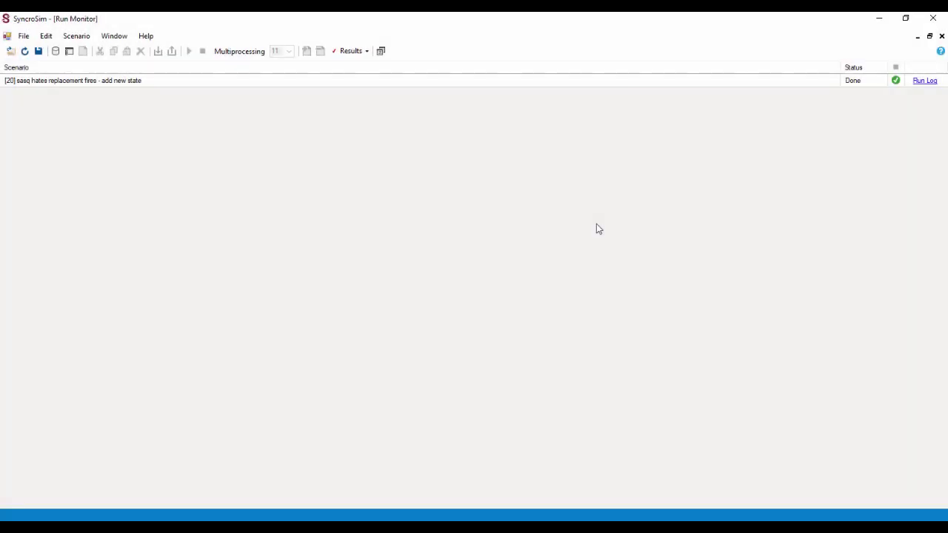
click(942, 36)
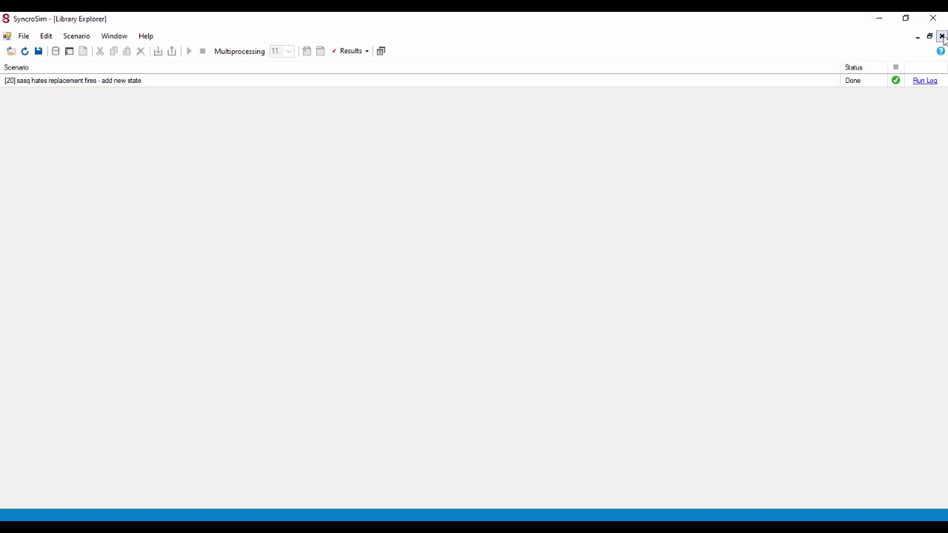
Step: Open the Succession Classes - Timesteps 500-1000 chart and include the Early2:OPN state class in the plotted data
double_click(150, 354)
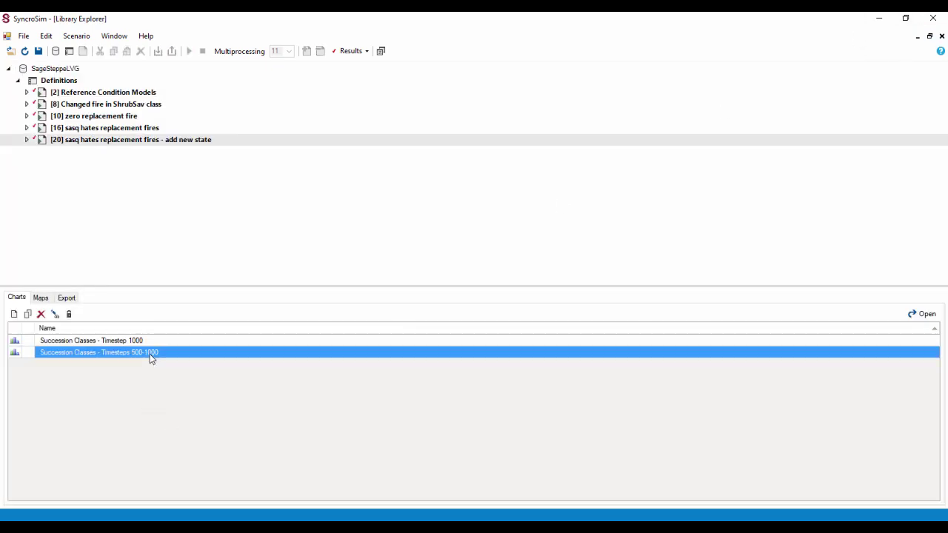
mouse_move(482, 237)
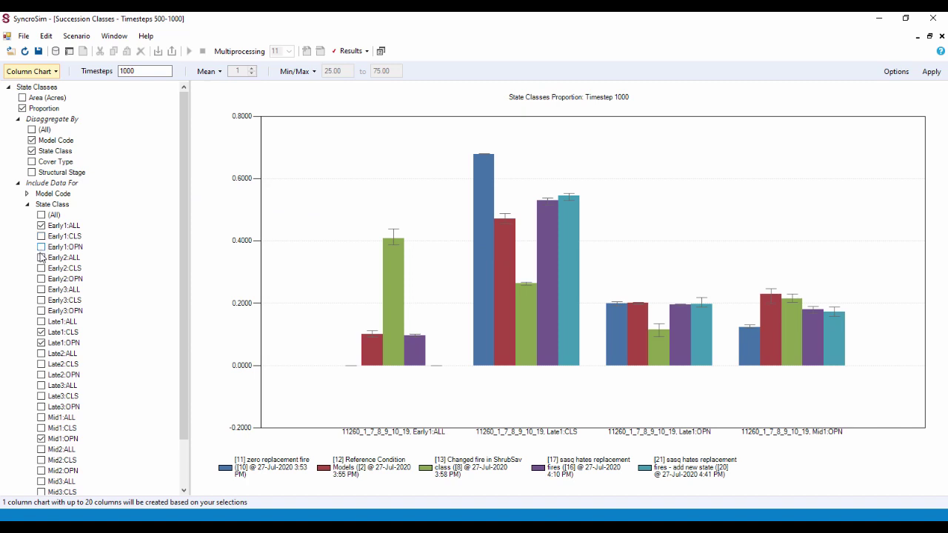
click(40, 279)
click(932, 72)
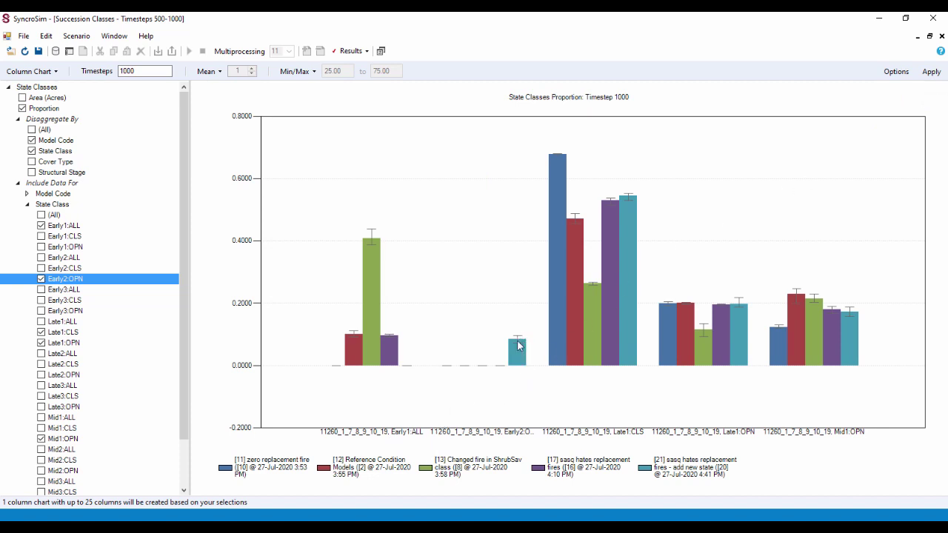
mouse_move(516, 361)
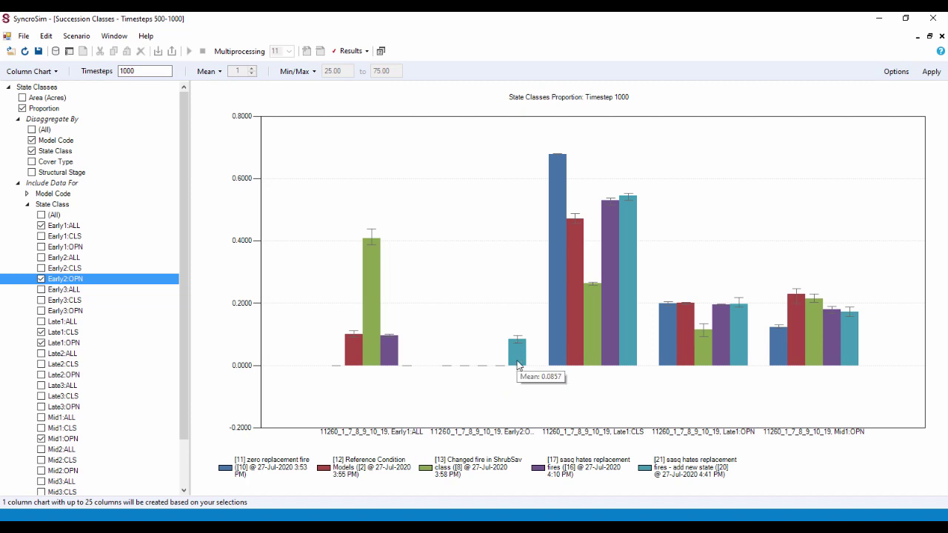